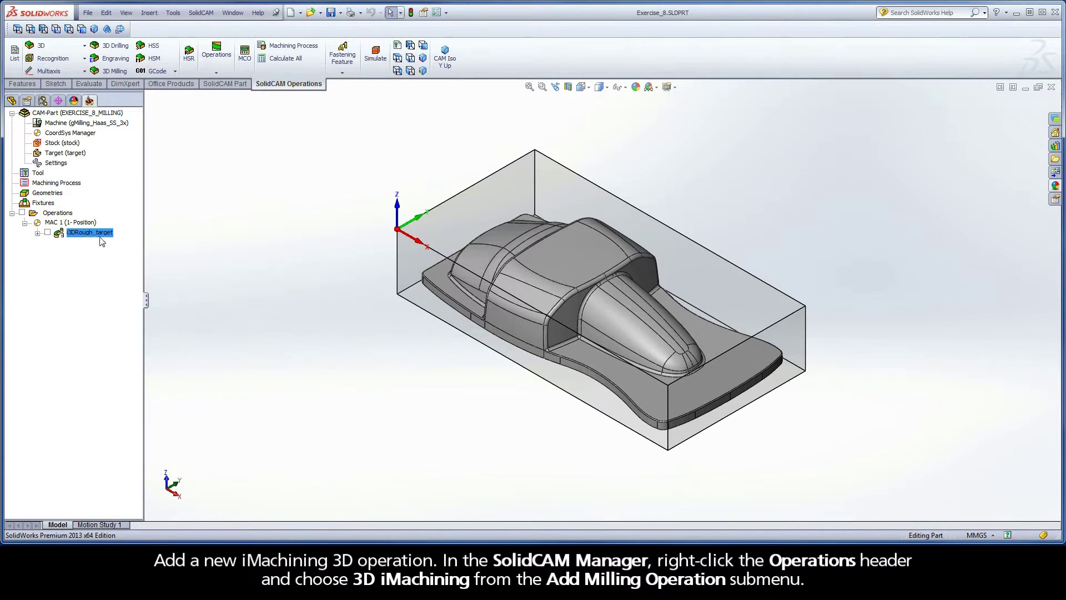
- Add a new 3D iMachining milling operation from the Operations menu
right_click(69, 213)
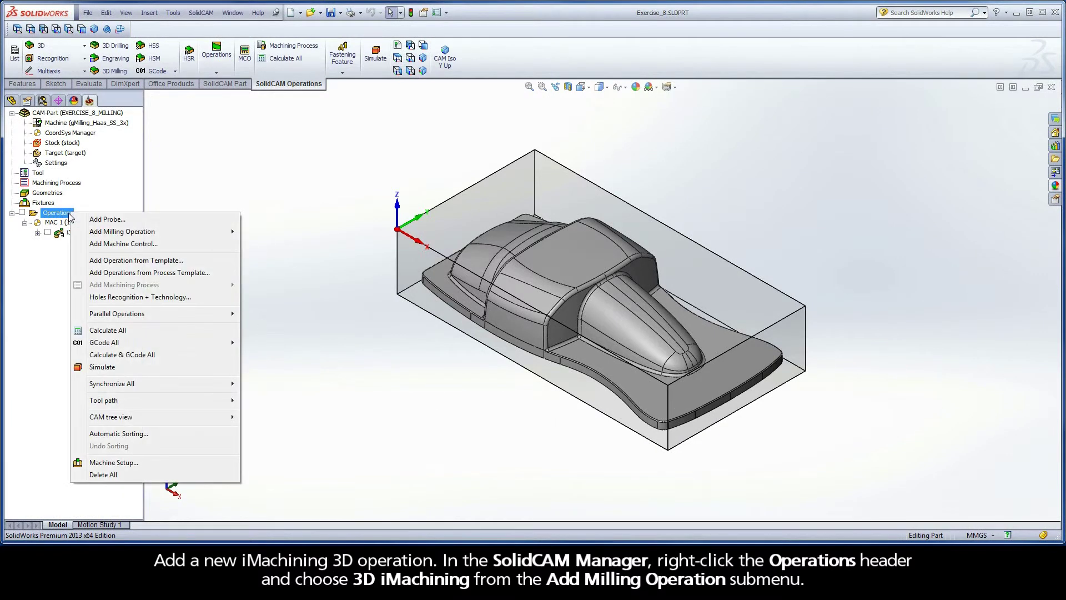
mouse_move(228, 231)
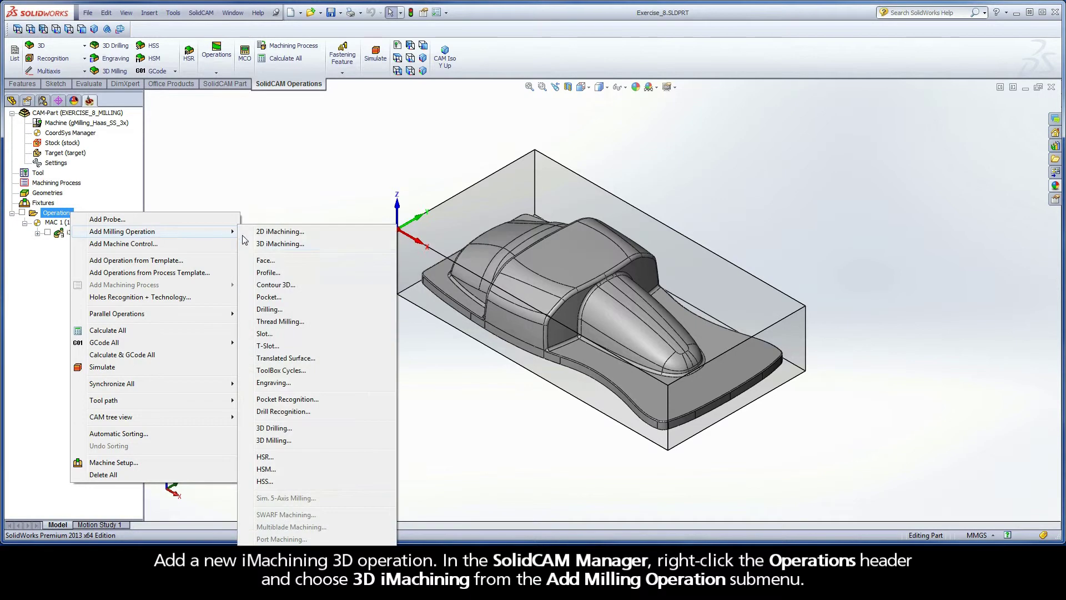
left_click(308, 250)
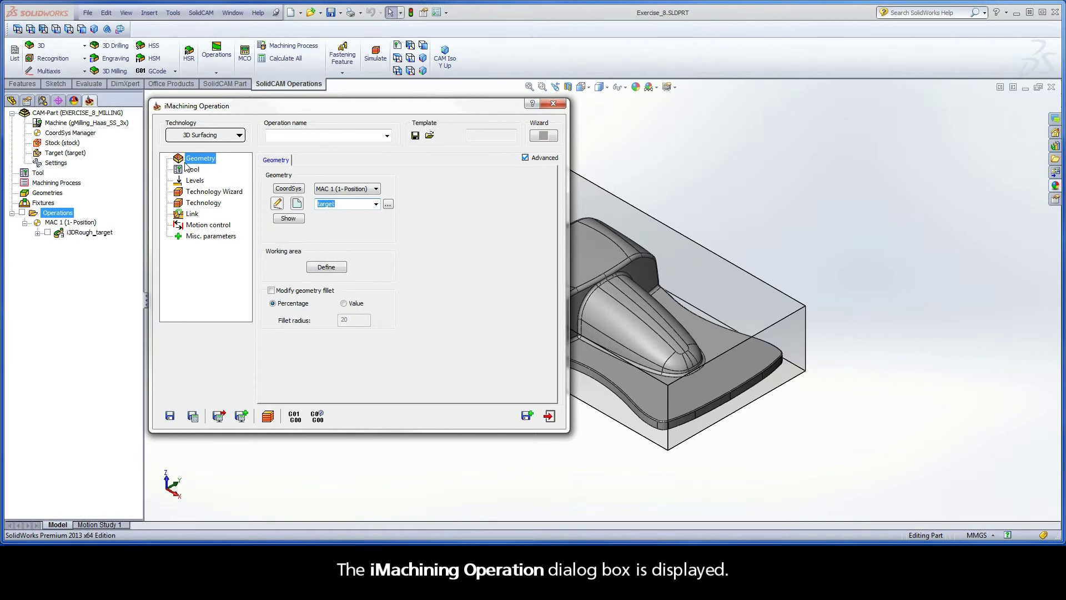
- Open the Working Area settings and view the Updated Stock rest material in SolidVerify
left_click(326, 269)
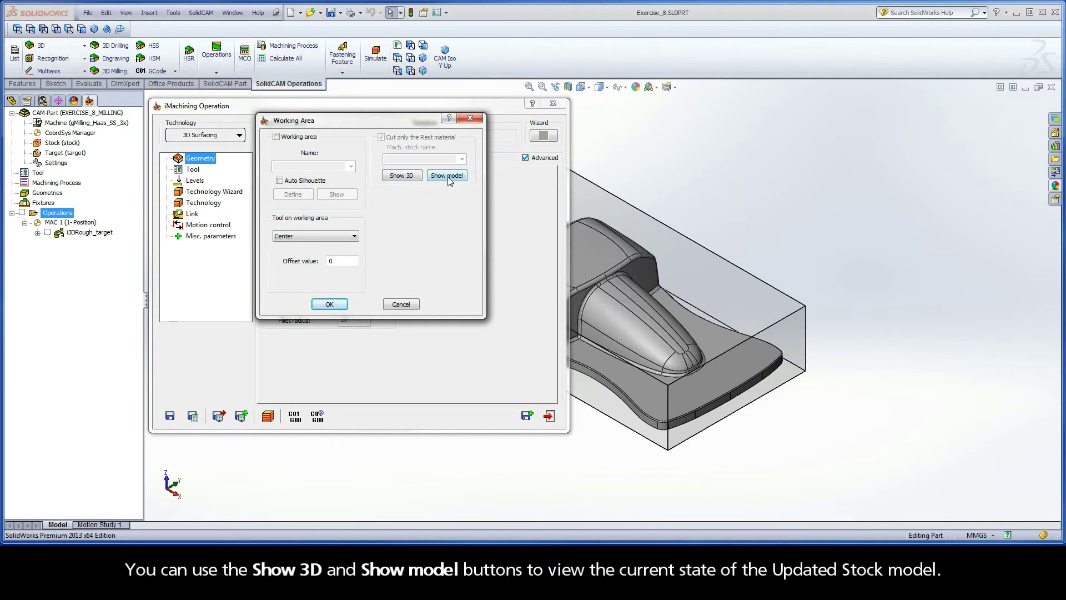
left_click(402, 176)
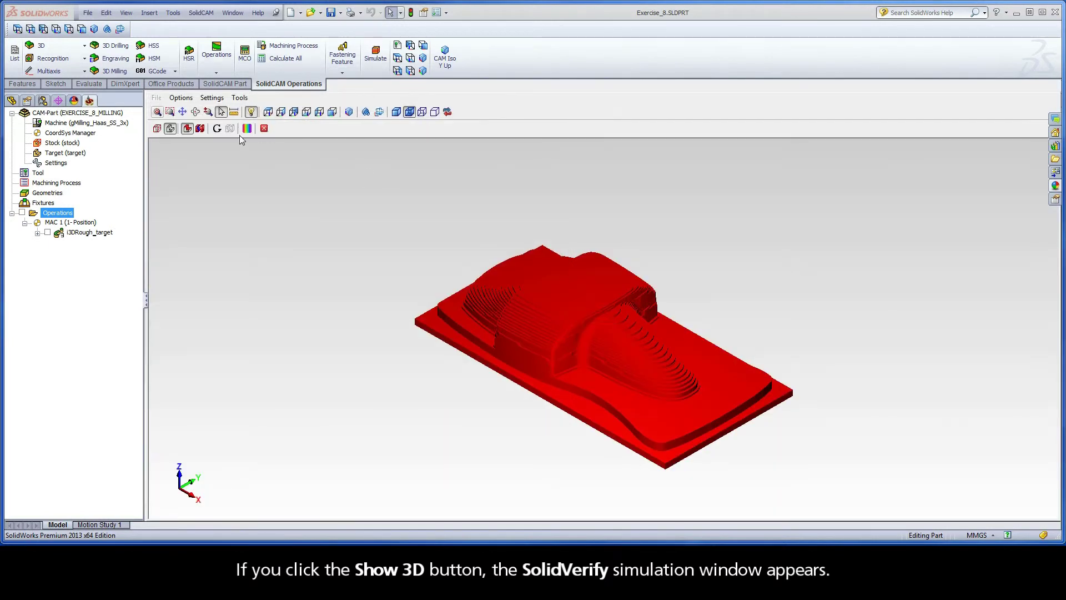
left_click(209, 112)
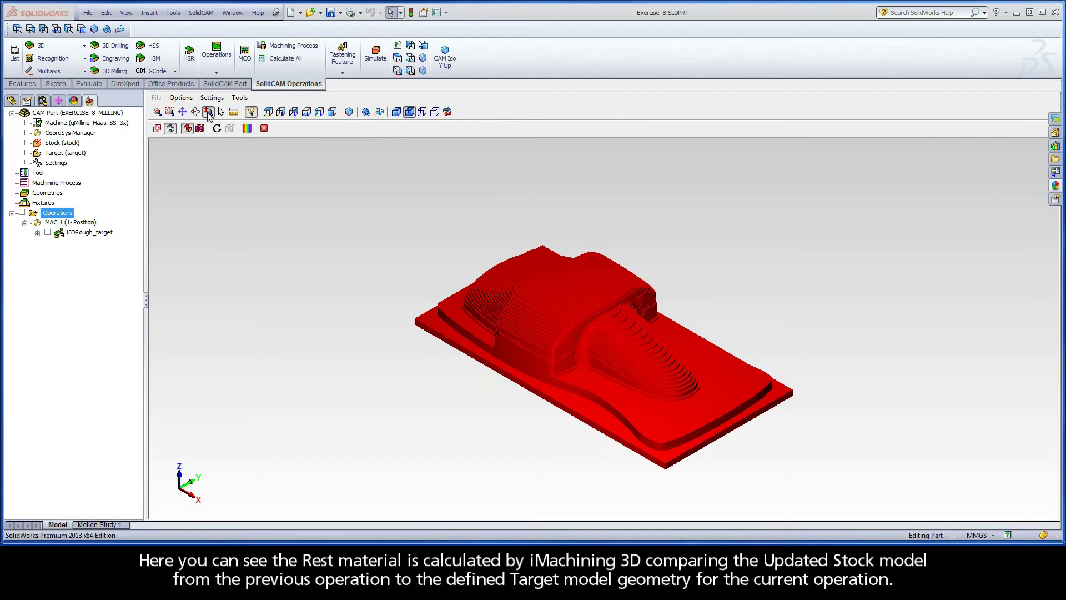
left_click_drag(593, 372, 589, 334)
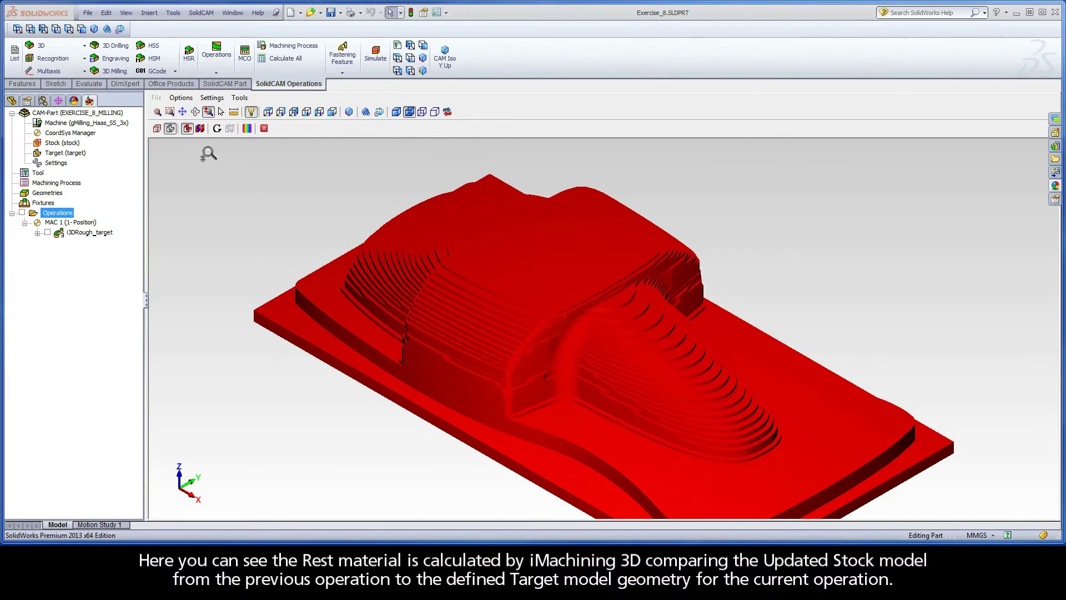
left_click(187, 129)
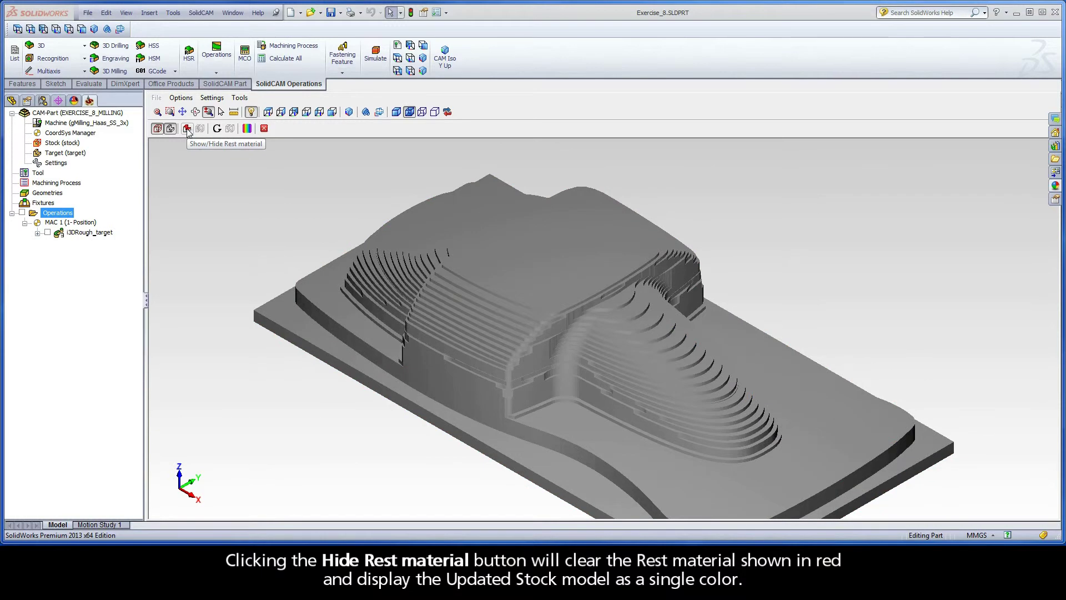
left_click(157, 128)
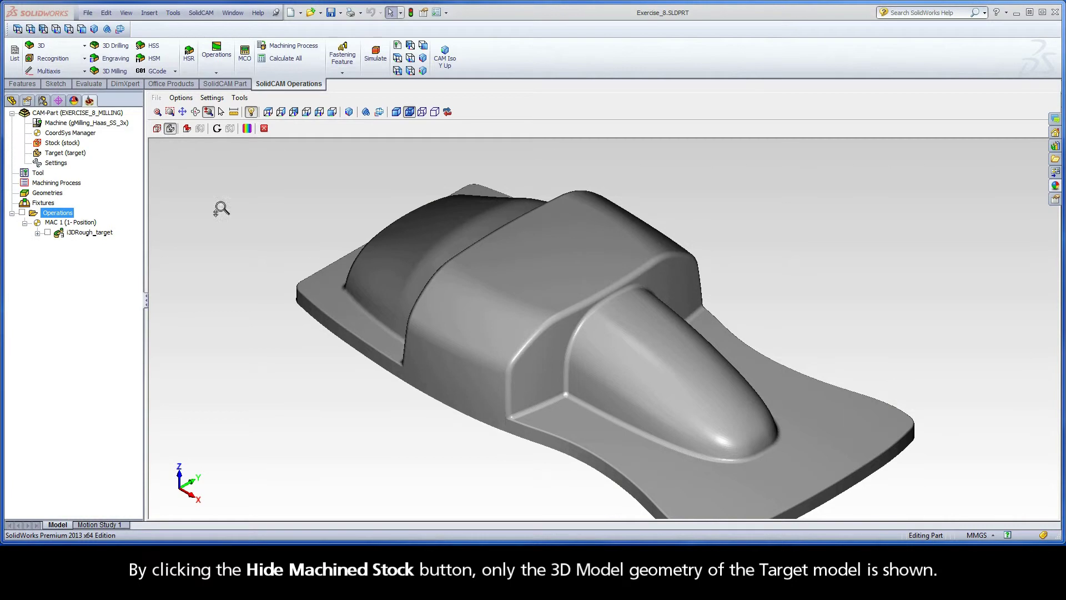
scroll(603, 349, "up", 2)
scroll(603, 349, "up", 3)
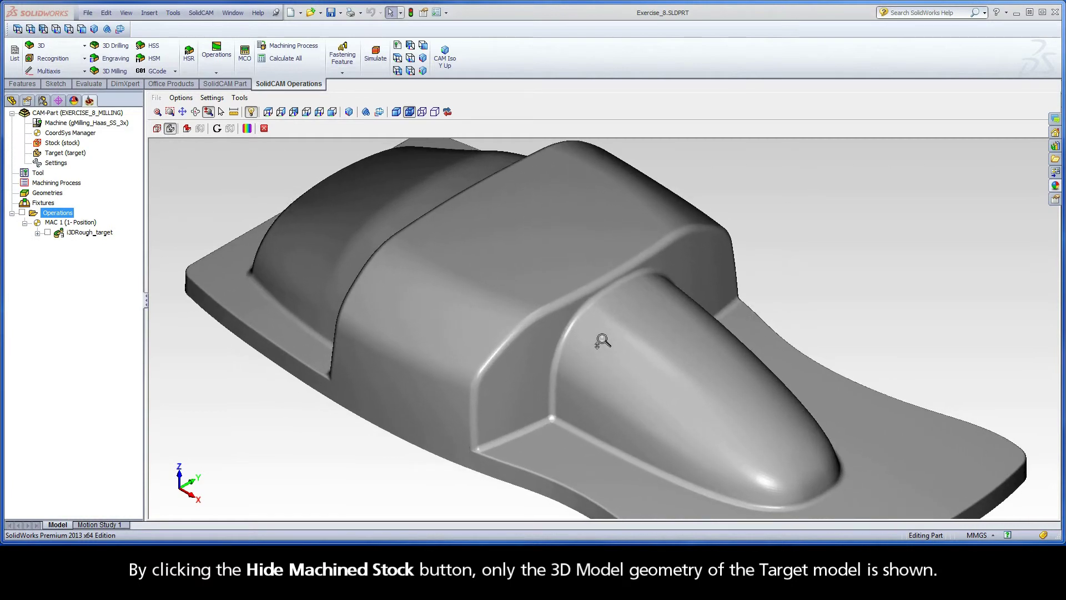
left_click_drag(602, 341, 583, 276)
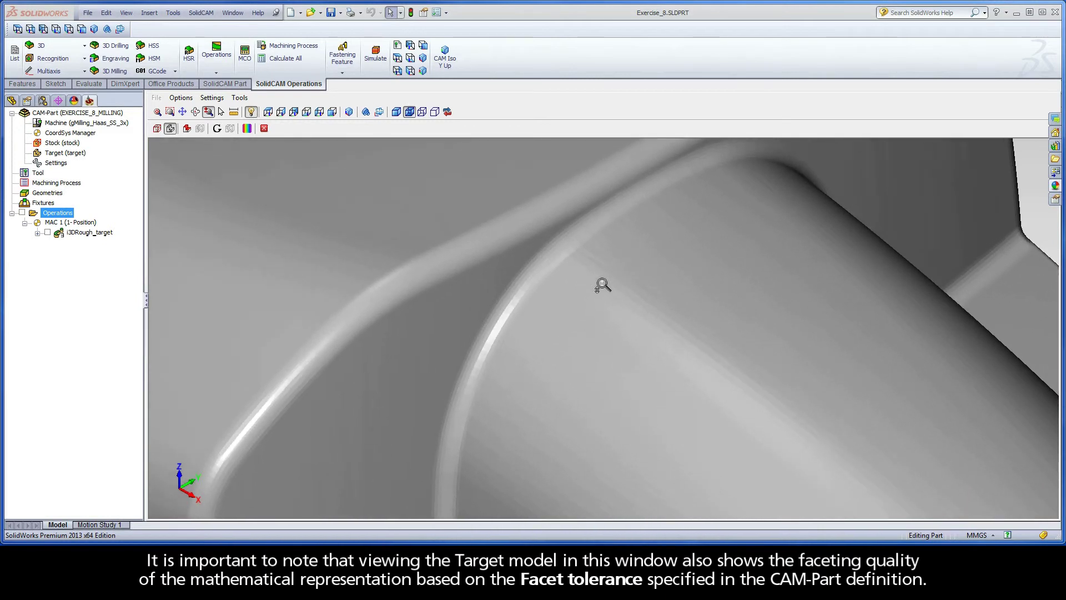
left_click_drag(538, 376, 557, 455)
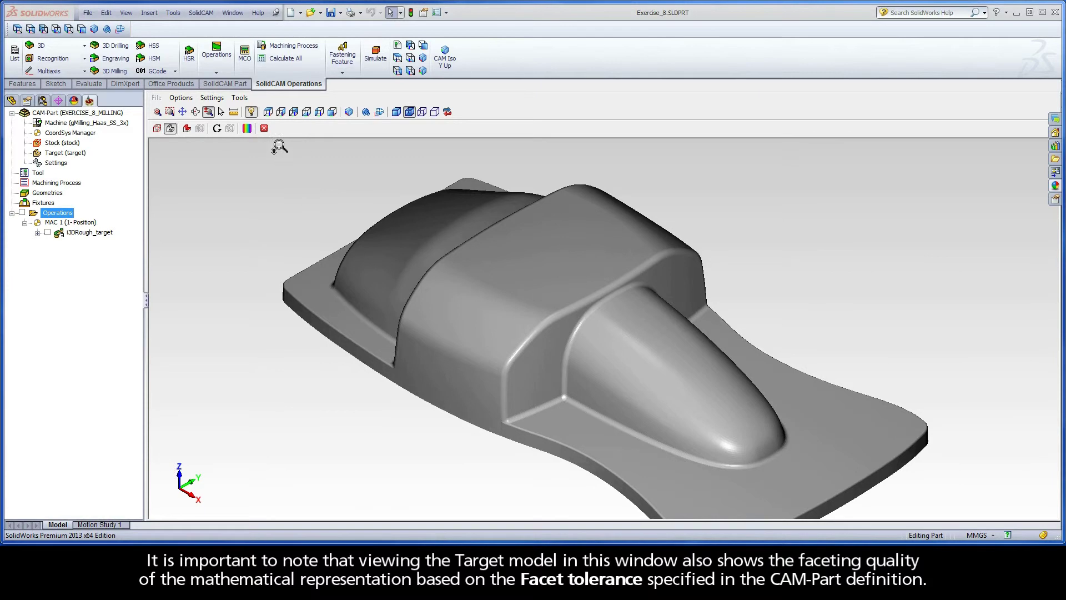
left_click(265, 129)
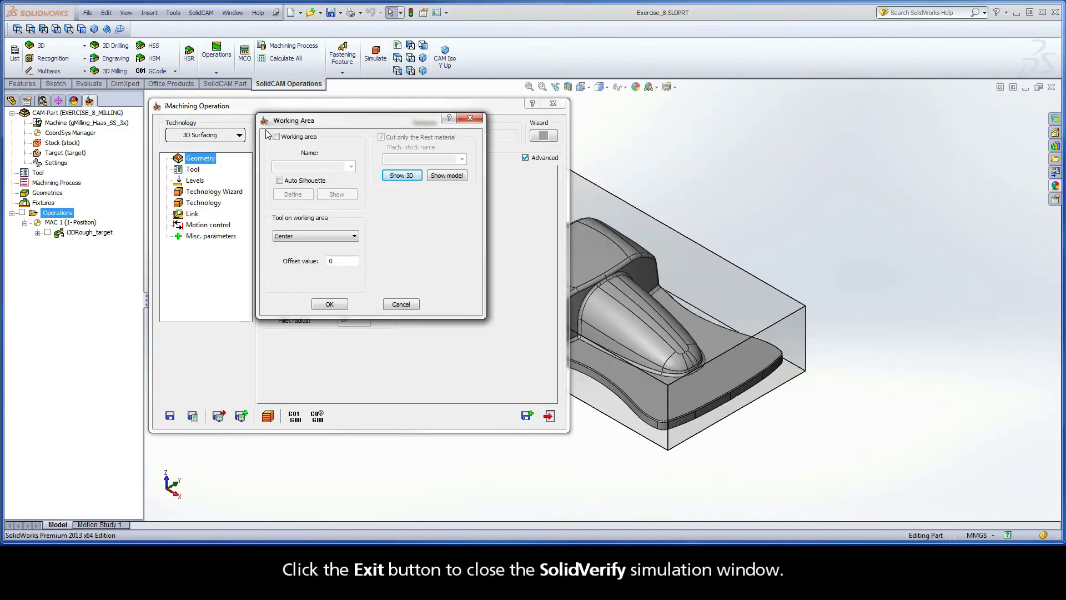
- Show the updated stock on the model, close it, and cancel the Working Area dialog
left_click(447, 175)
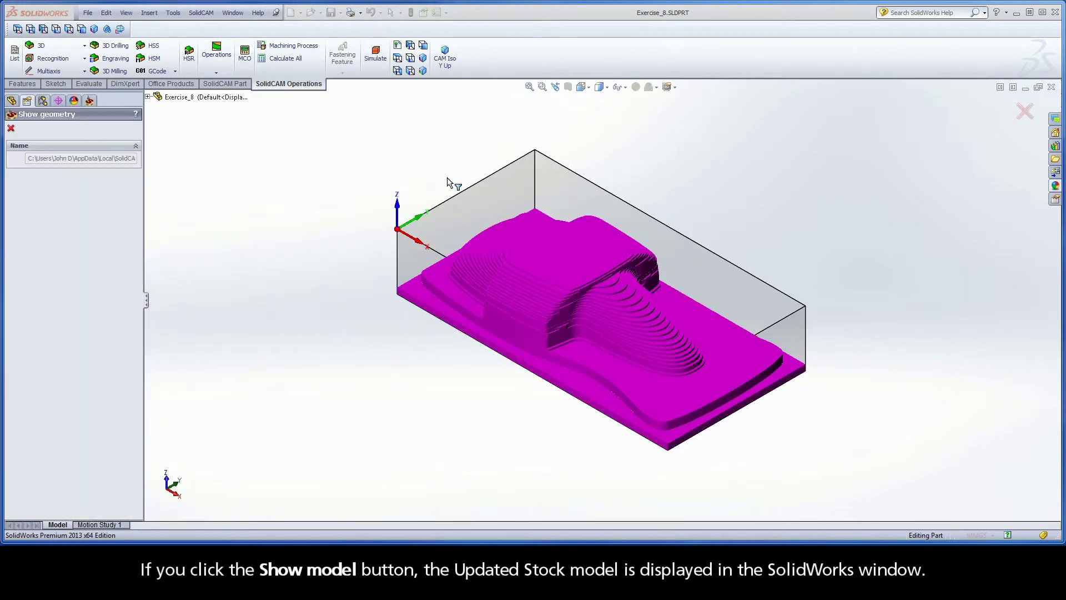
left_click(11, 128)
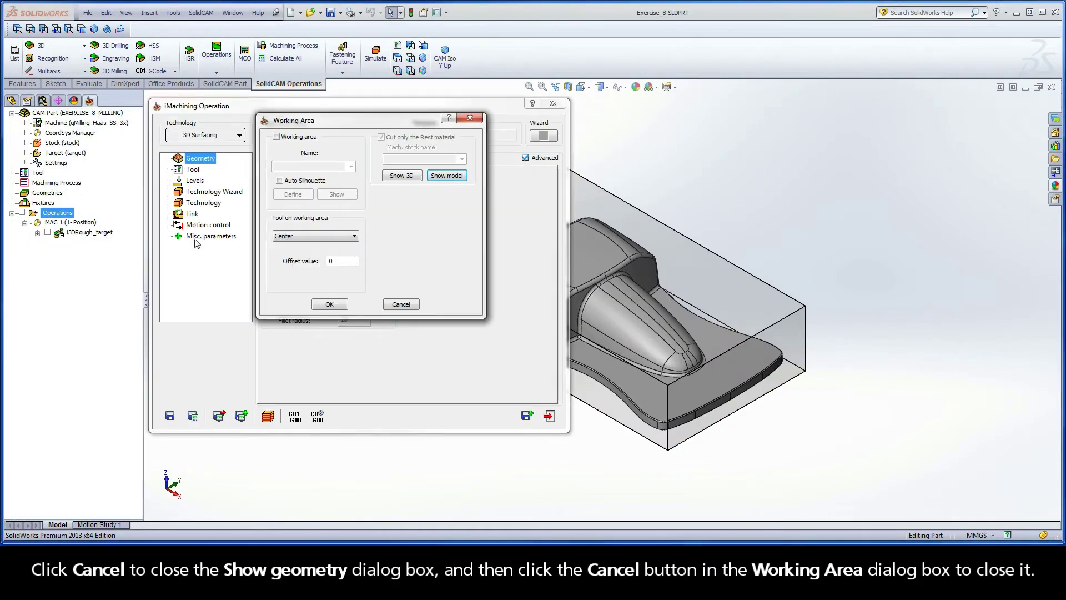
left_click(401, 305)
left_click(401, 305)
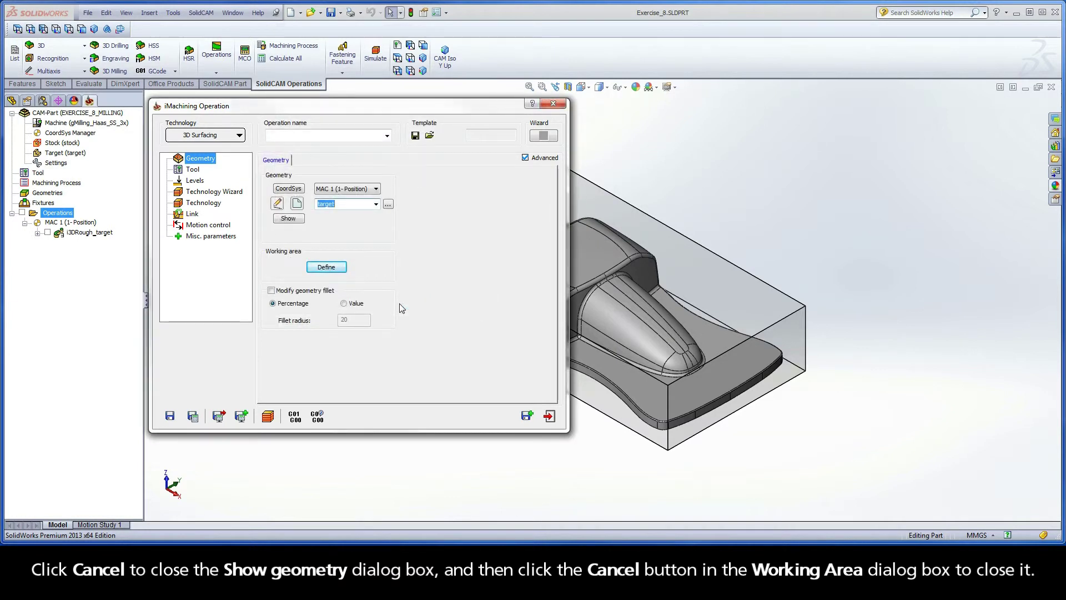
left_click(193, 170)
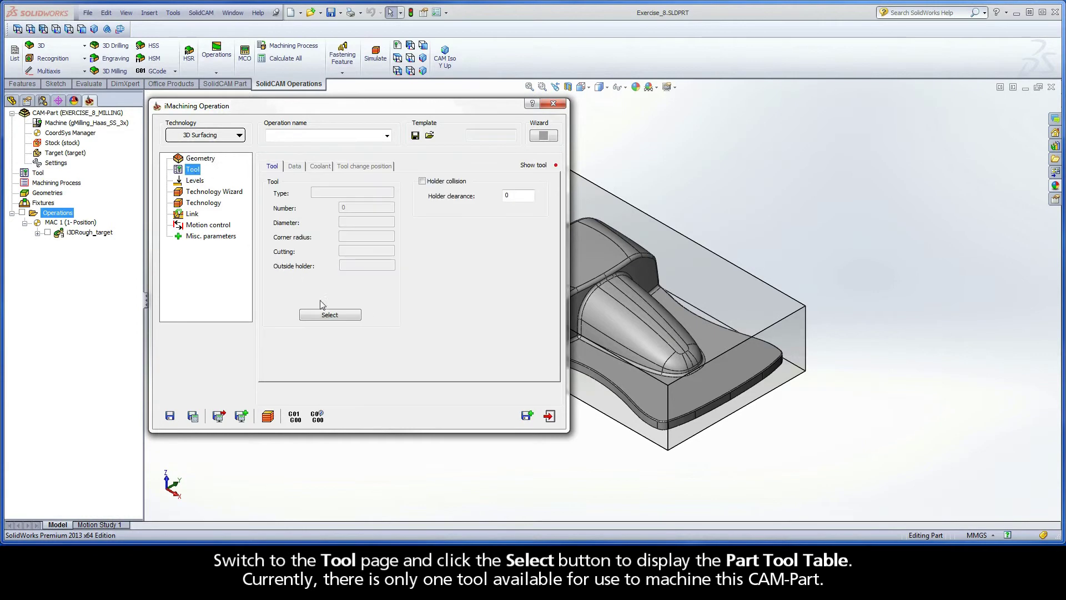
- Add END MILL tool 2 with 6.25 mm diameter, 24 mm cutting length and 4 flutes, and select it
left_click(330, 314)
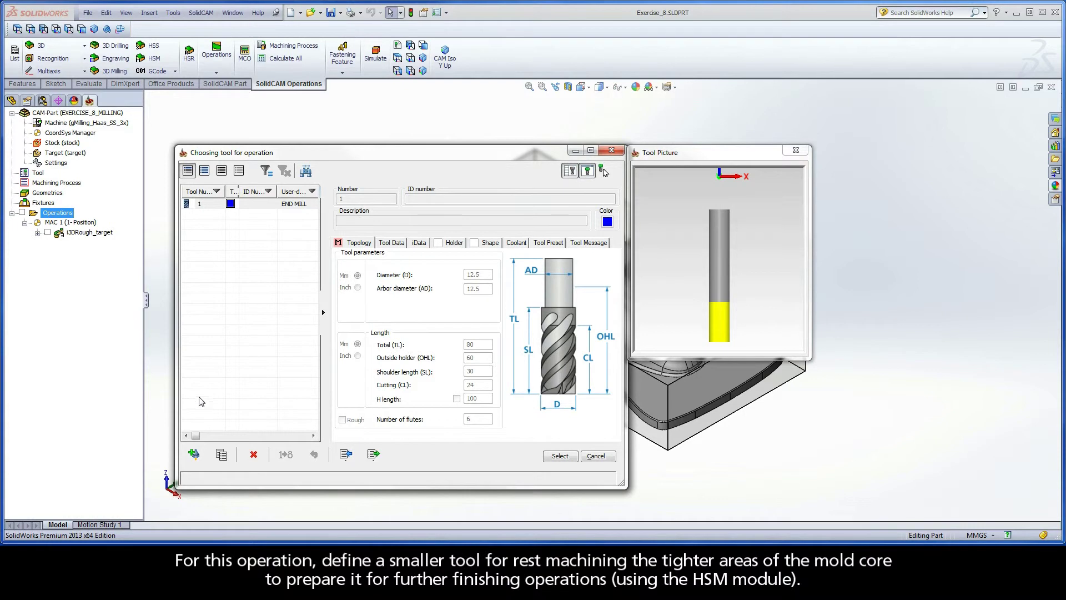
left_click(194, 456)
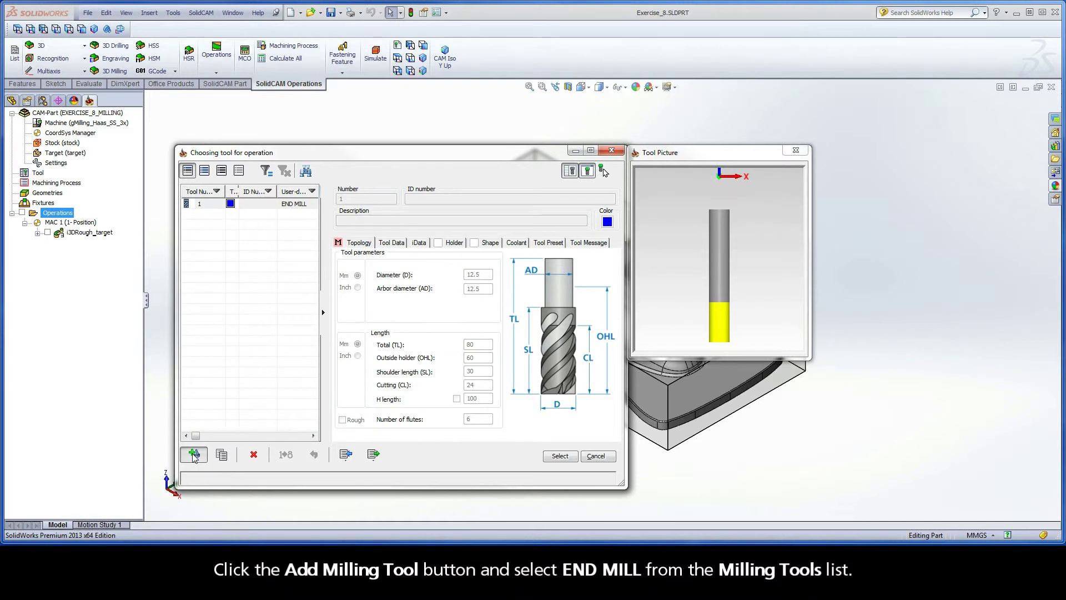
left_click(194, 455)
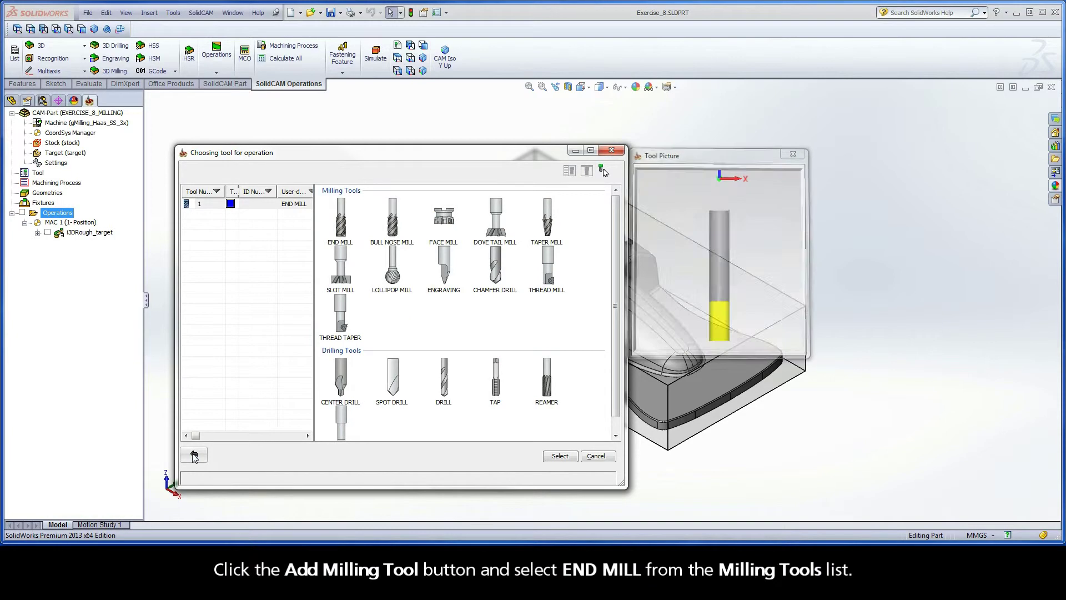
double_click(341, 221)
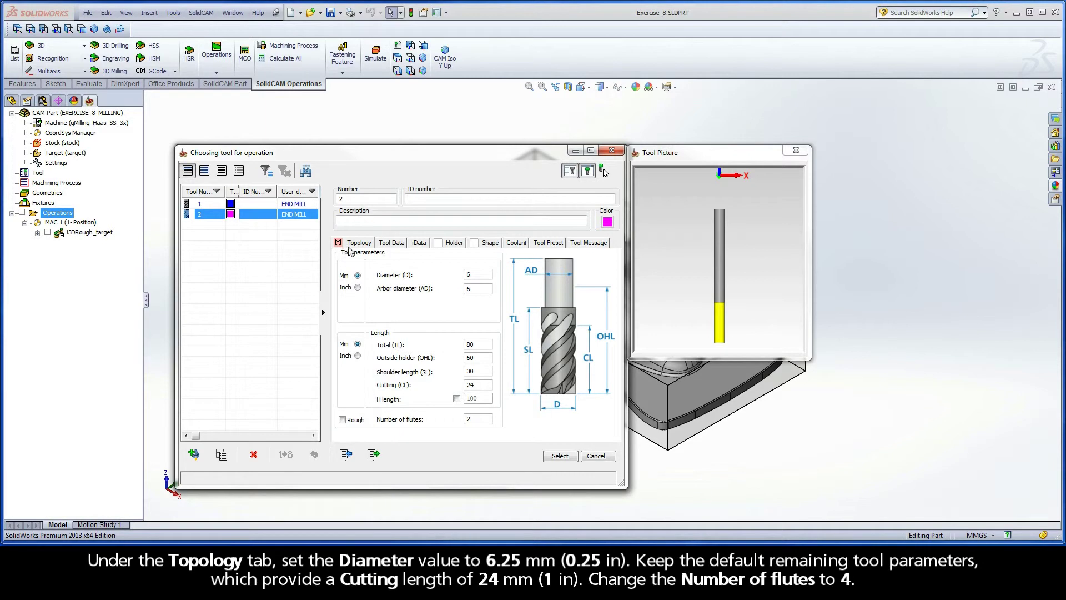
left_click(478, 273)
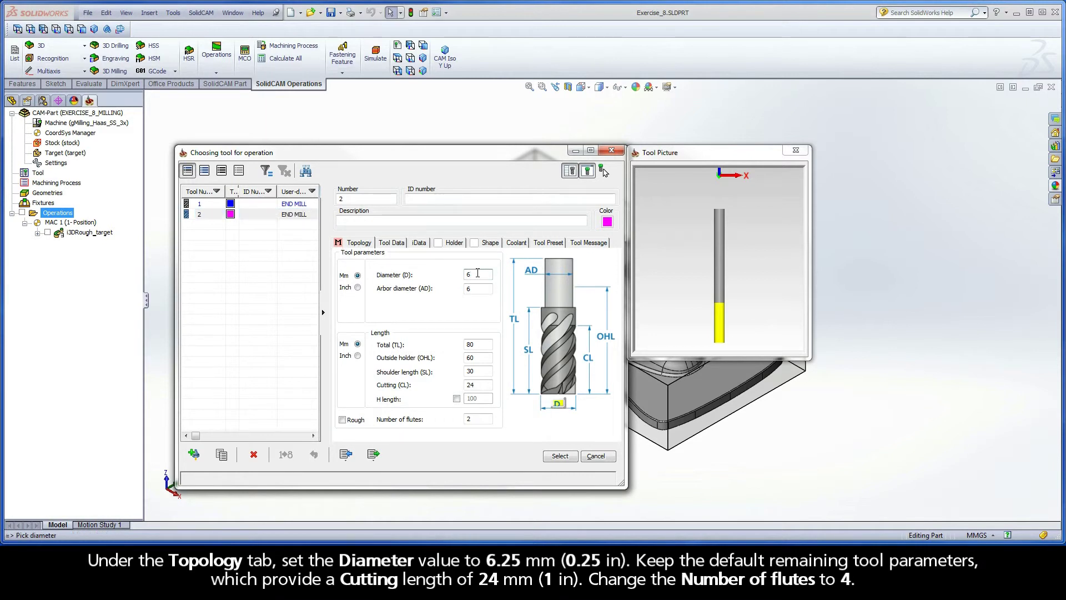
type(".25")
double_click(474, 288)
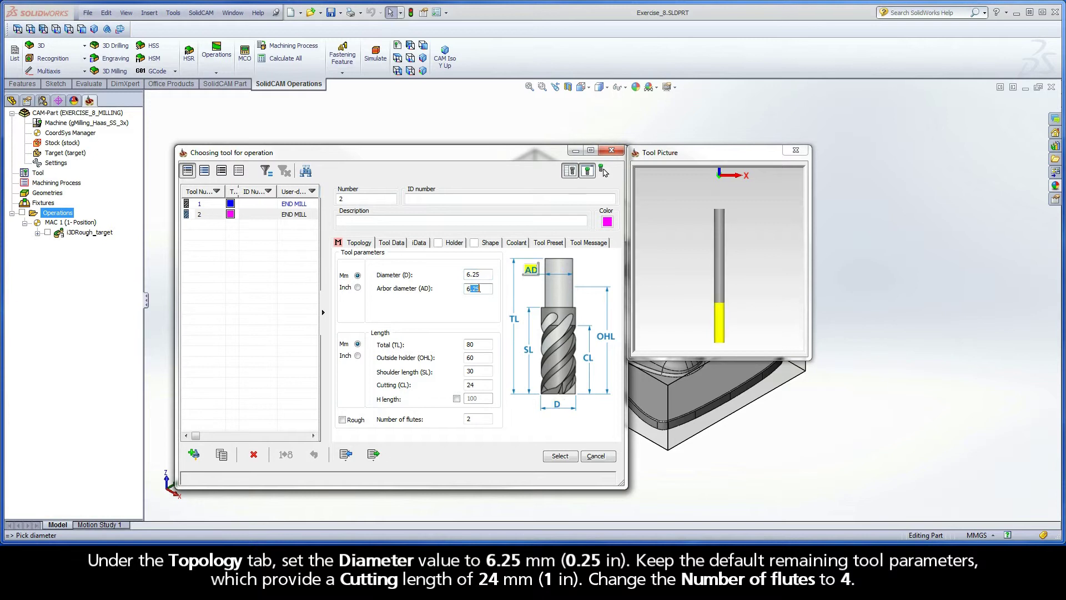
double_click(477, 385)
double_click(476, 420)
type("4")
left_click(560, 457)
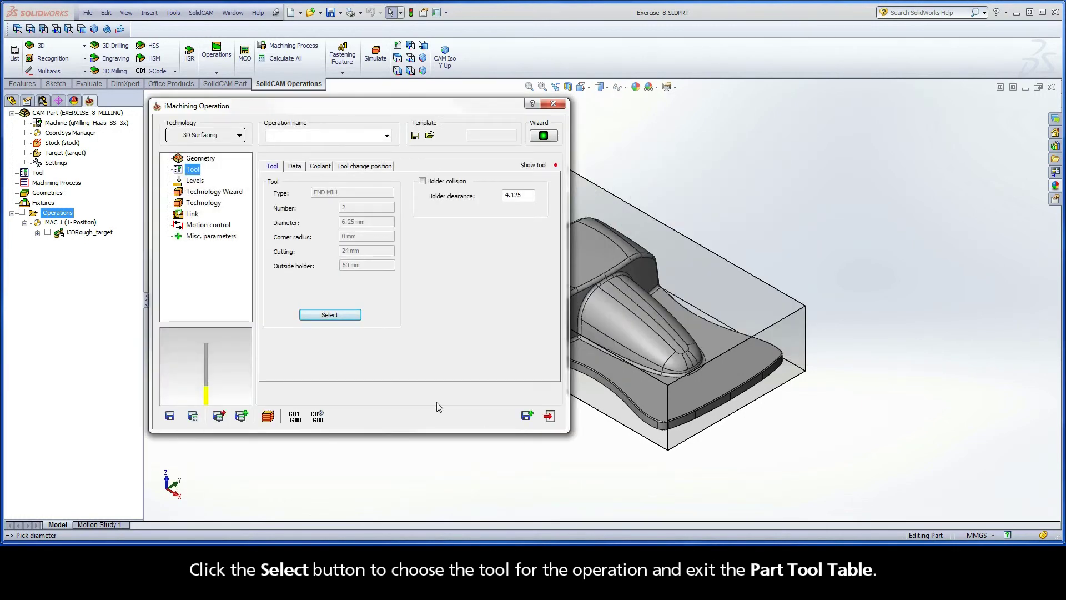
- Pick the target's top vertex for upper level -3.238 and lower face for lower level -34.4
left_click(195, 183)
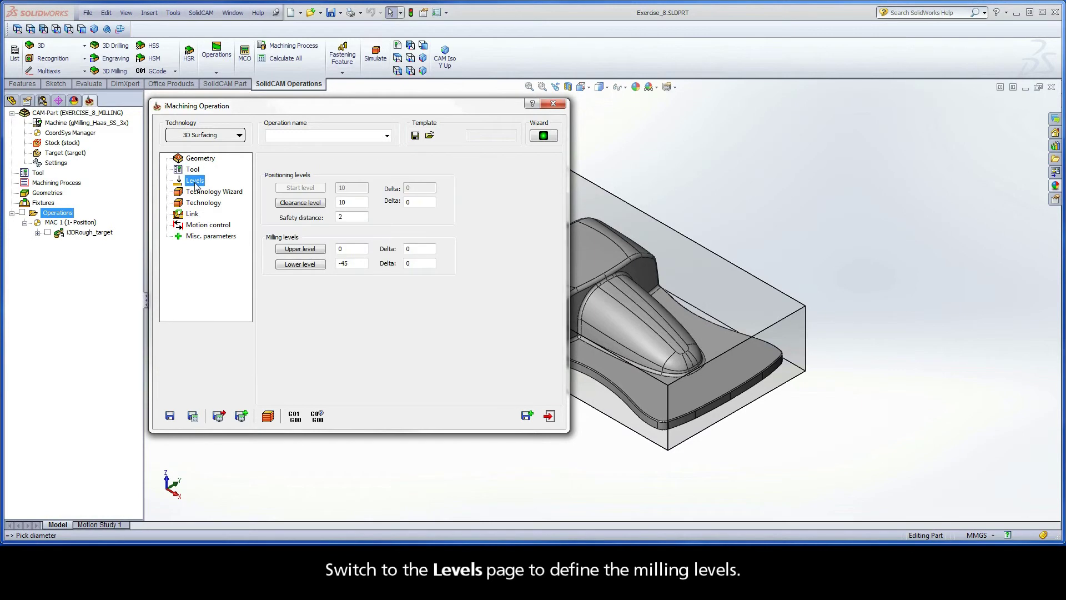
left_click(300, 250)
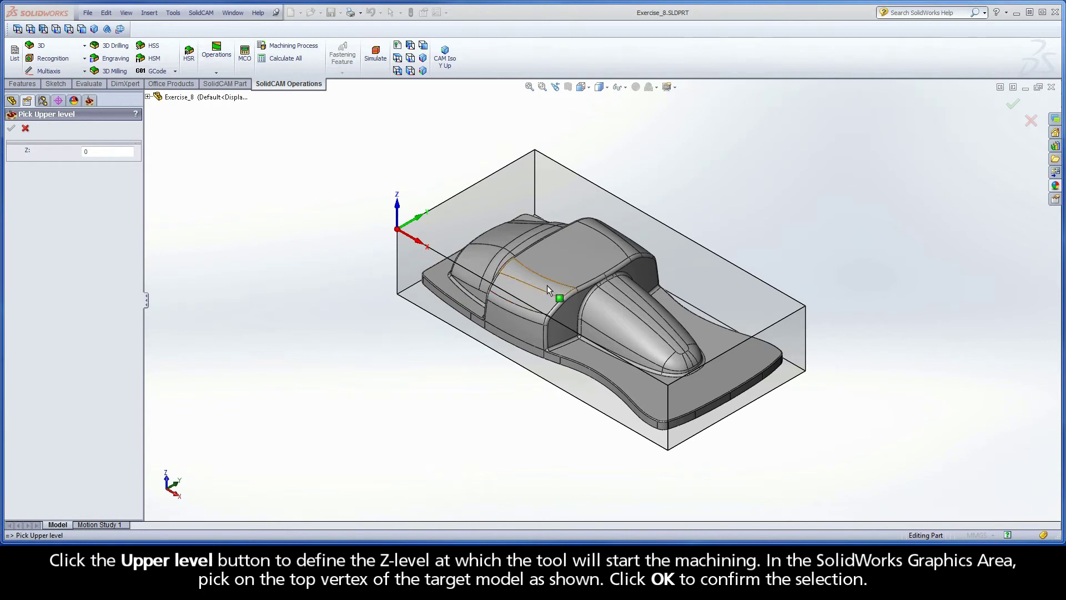
left_click(603, 274)
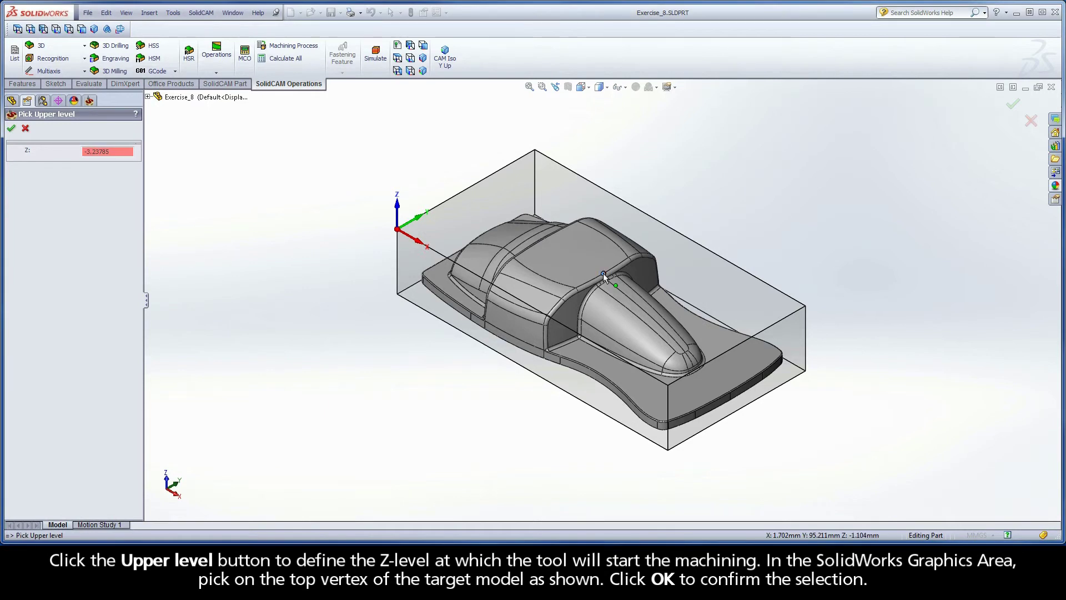
scroll(603, 272, "down", 3)
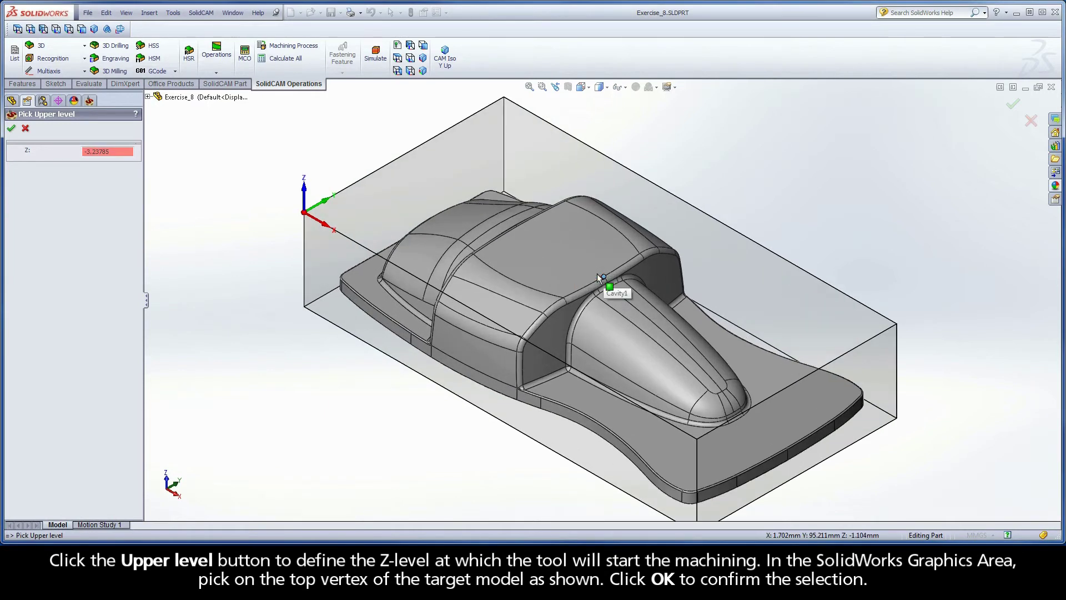
left_click(11, 128)
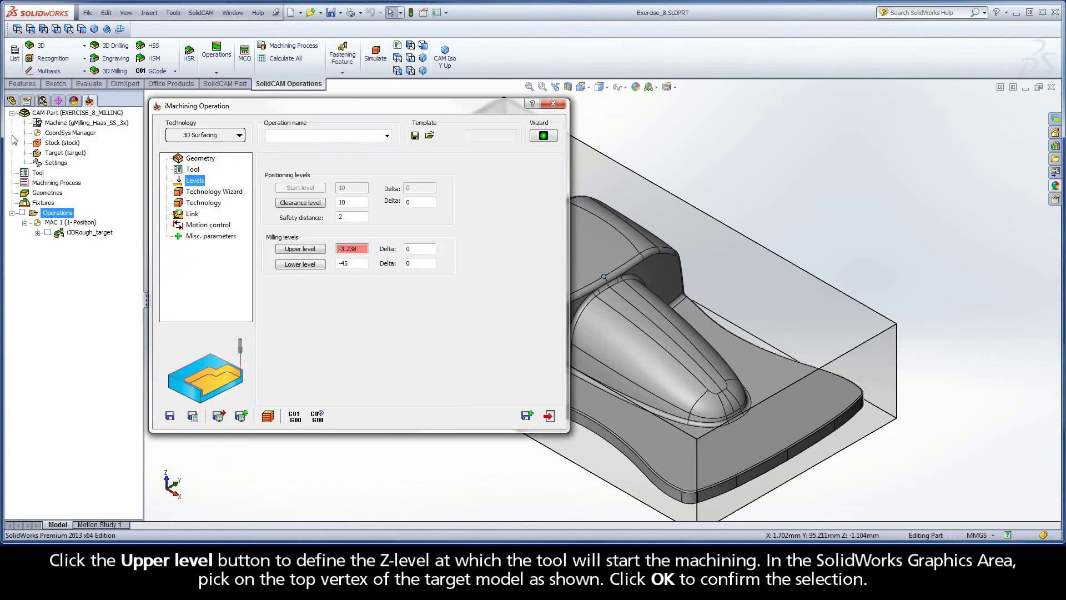
left_click(300, 265)
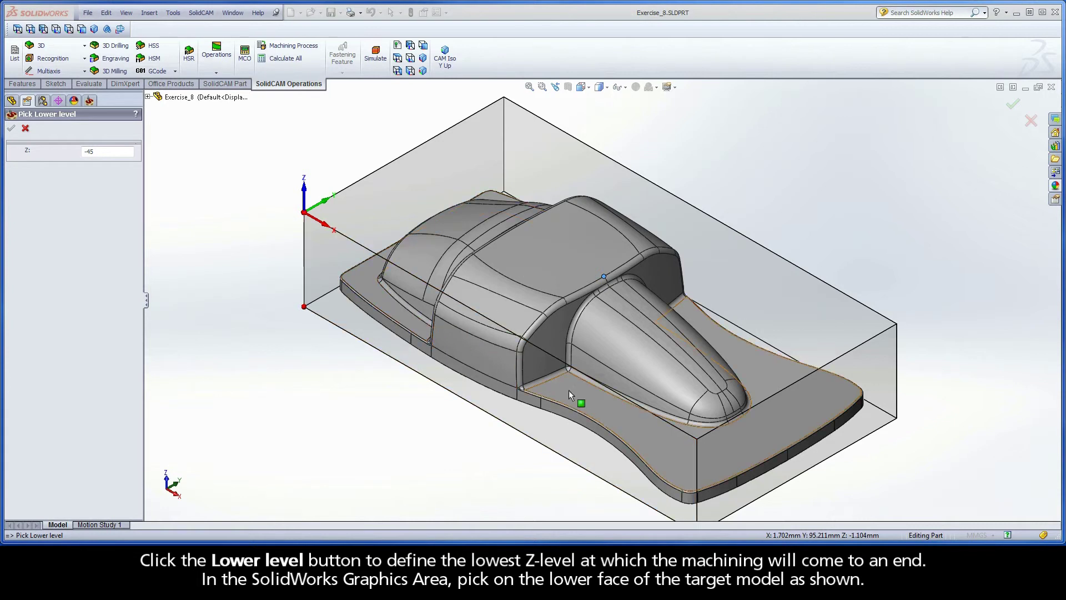
left_click(627, 420)
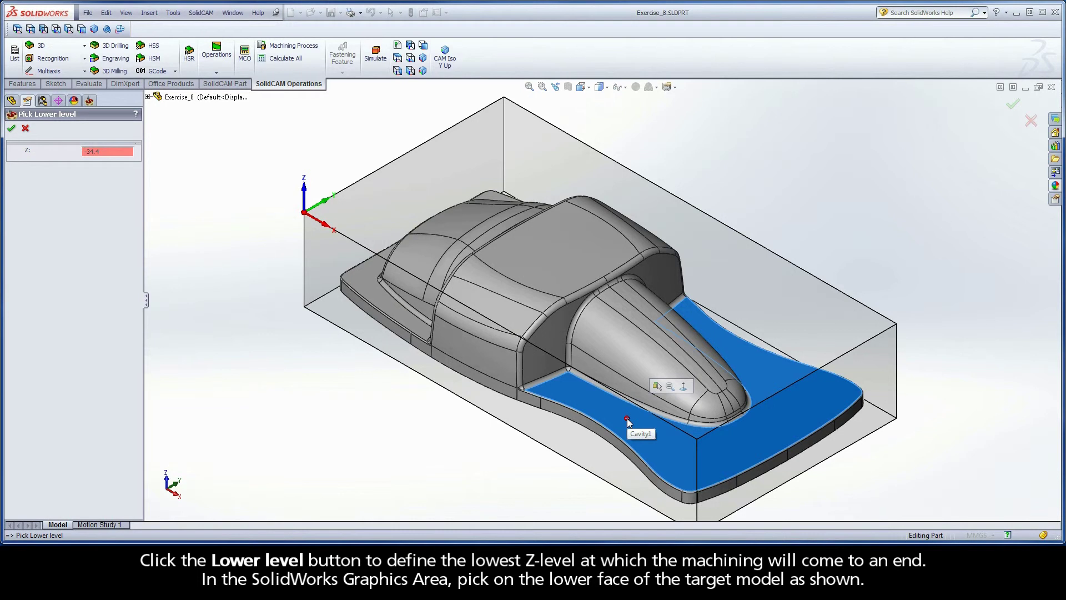
left_click(12, 129)
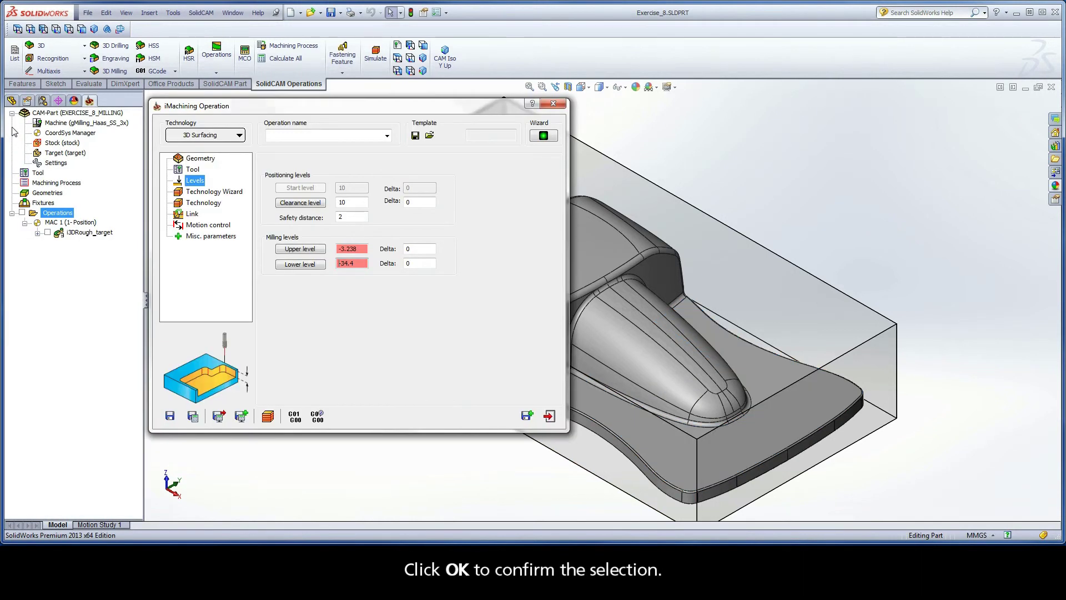
- Override the rest-rough scallop to 1.24 and choose All steps down then rest rough
left_click(209, 193)
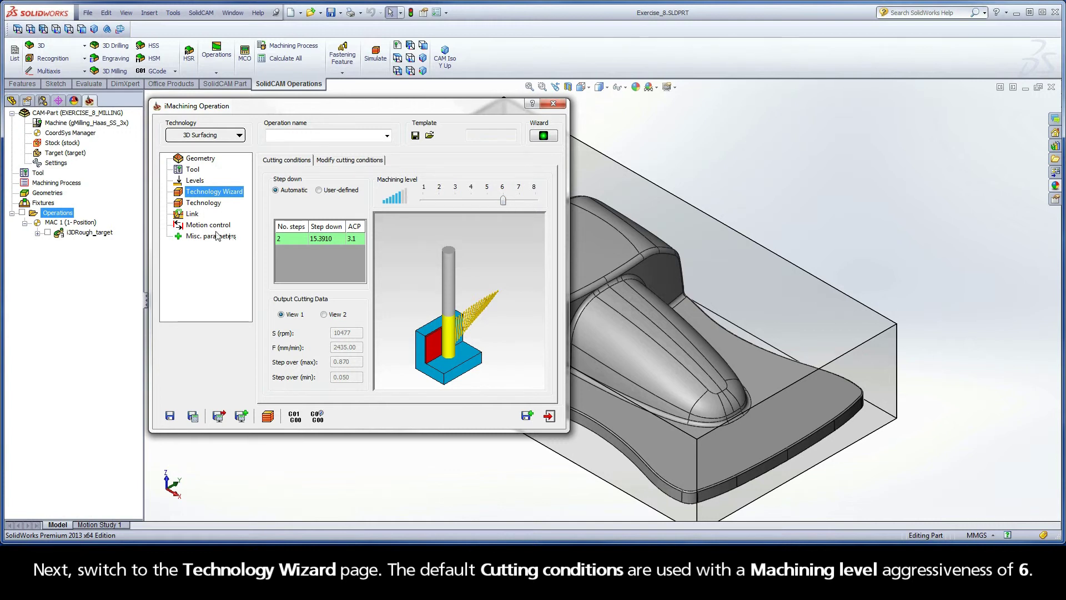
left_click(199, 203)
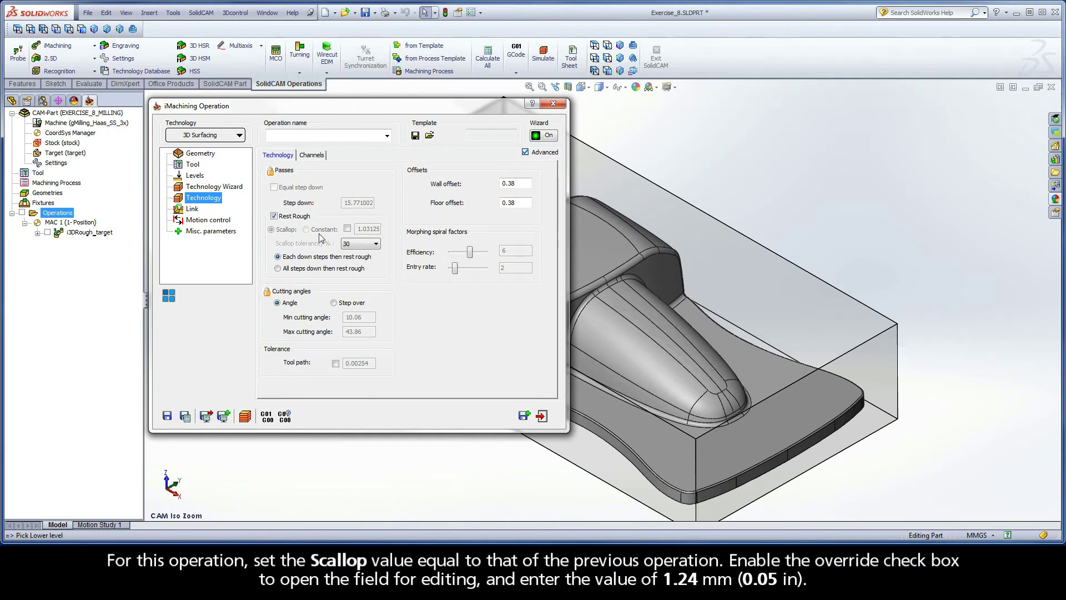
left_click(347, 229)
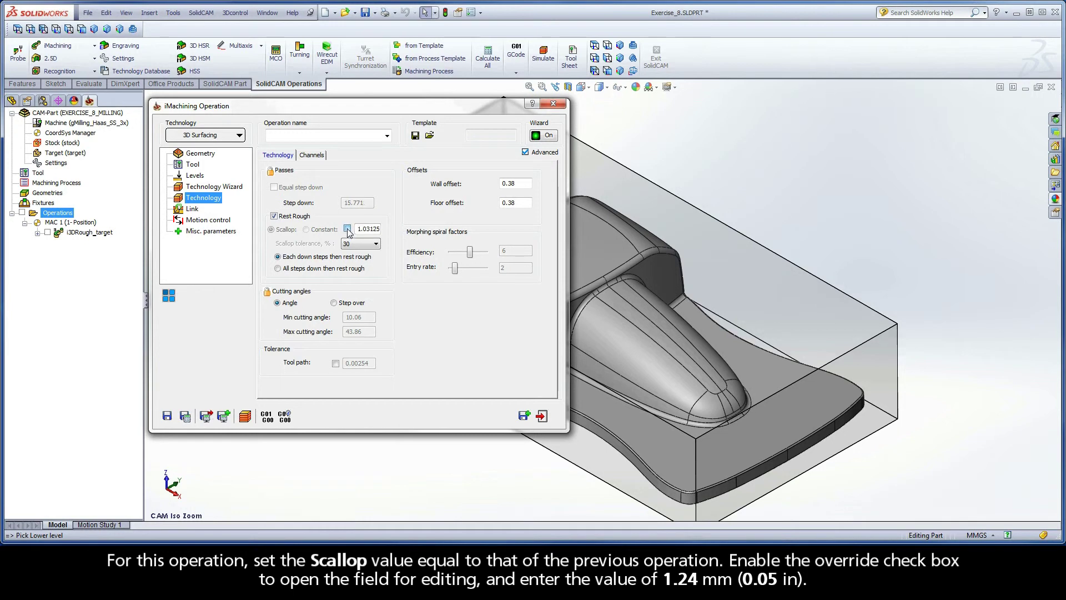
double_click(376, 229)
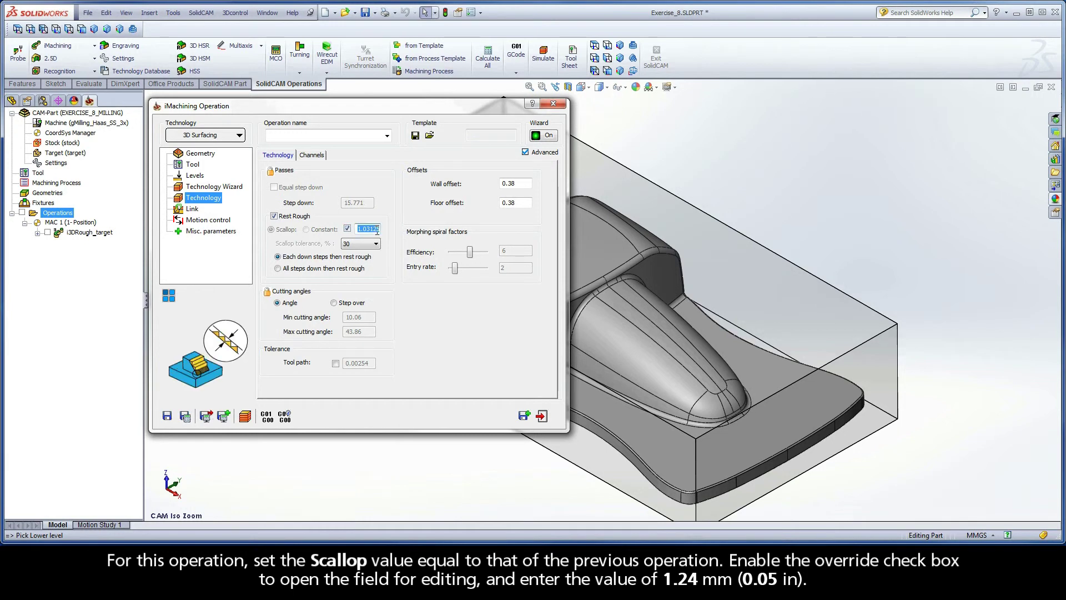
type("1.24")
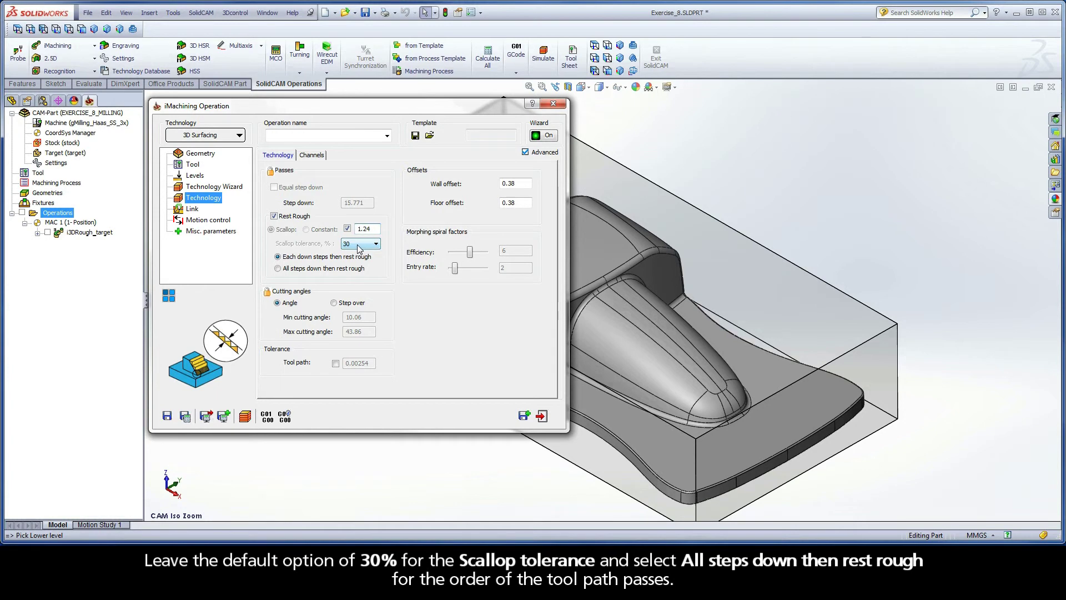
left_click(278, 268)
- Set both the wall offset and floor offset to 0.24
double_click(522, 185)
type("0.")
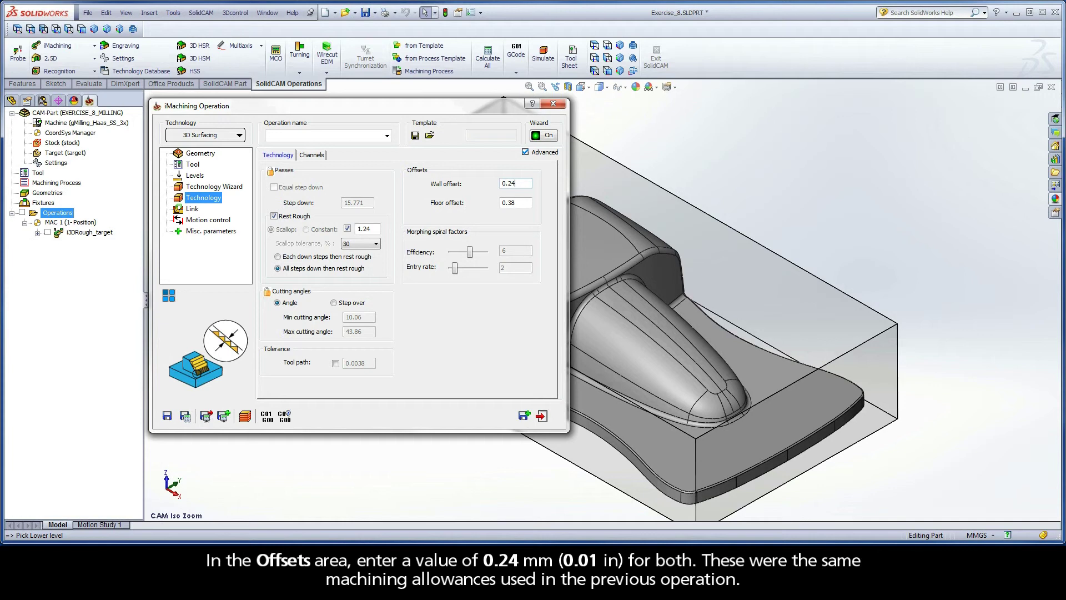
double_click(525, 202)
type("0.24")
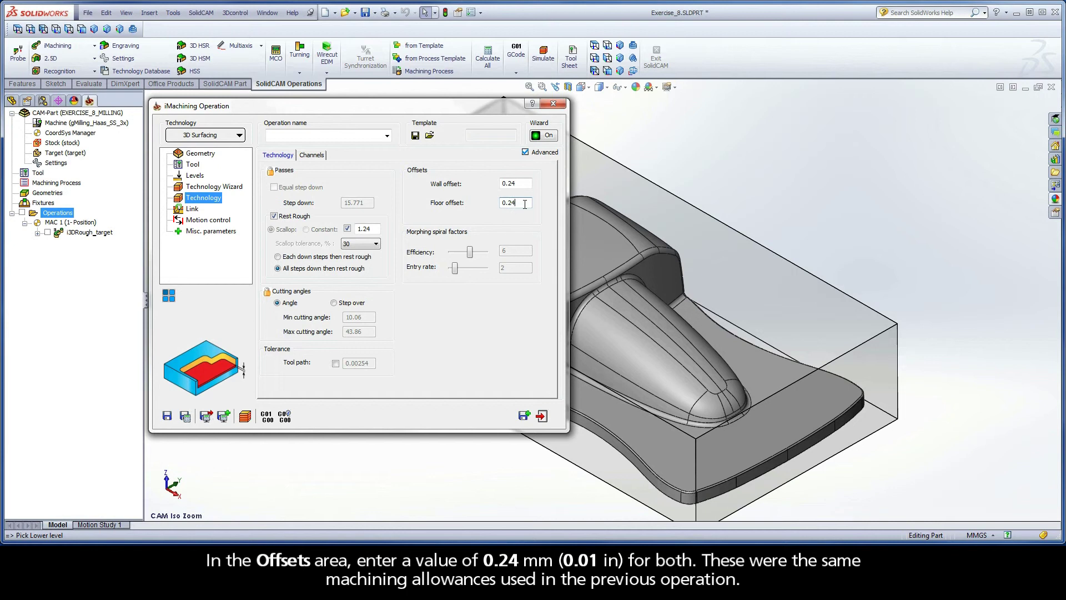
left_click(297, 136)
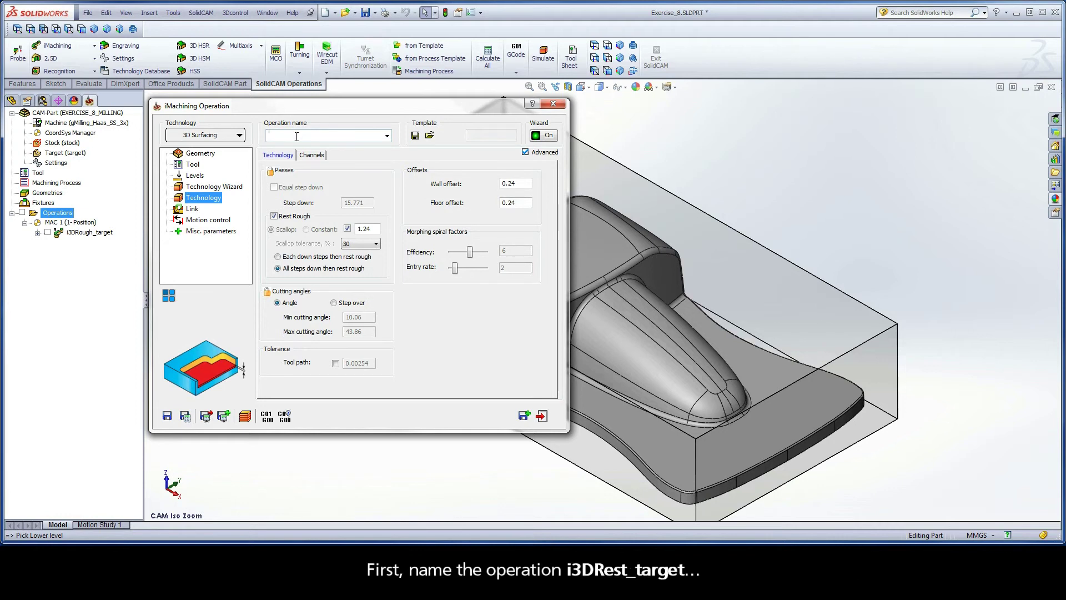
- Name the operation i3DRest_target and save and calculate its toolpath
type("i3DRest_target")
left_click(185, 417)
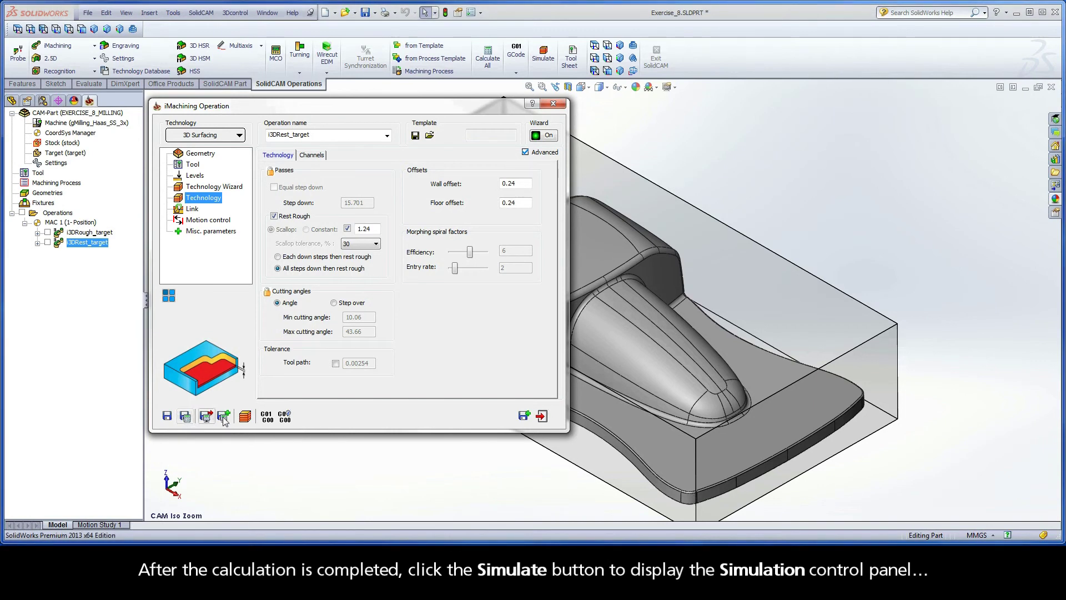
left_click(244, 416)
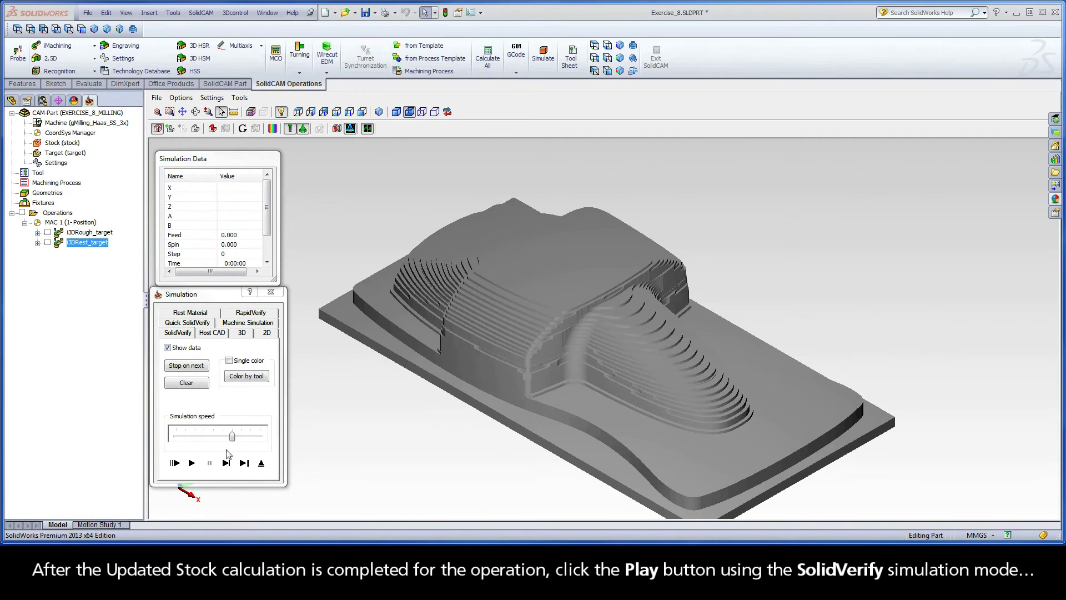
- Play the SolidVerify simulation at increased speed, then exit back to the operation dialog
left_click(192, 463)
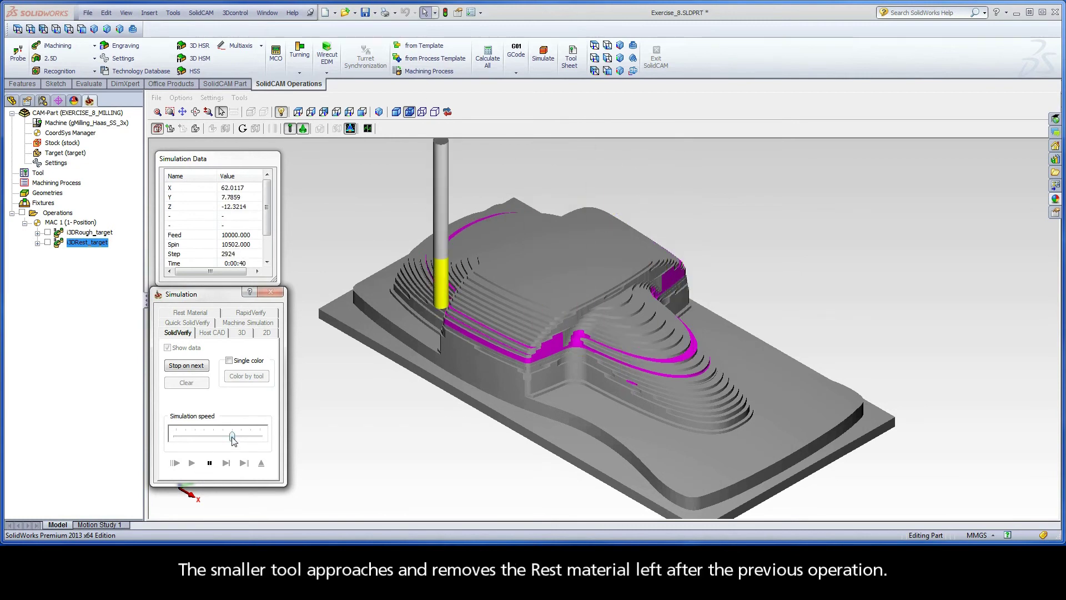
left_click_drag(232, 436, 251, 437)
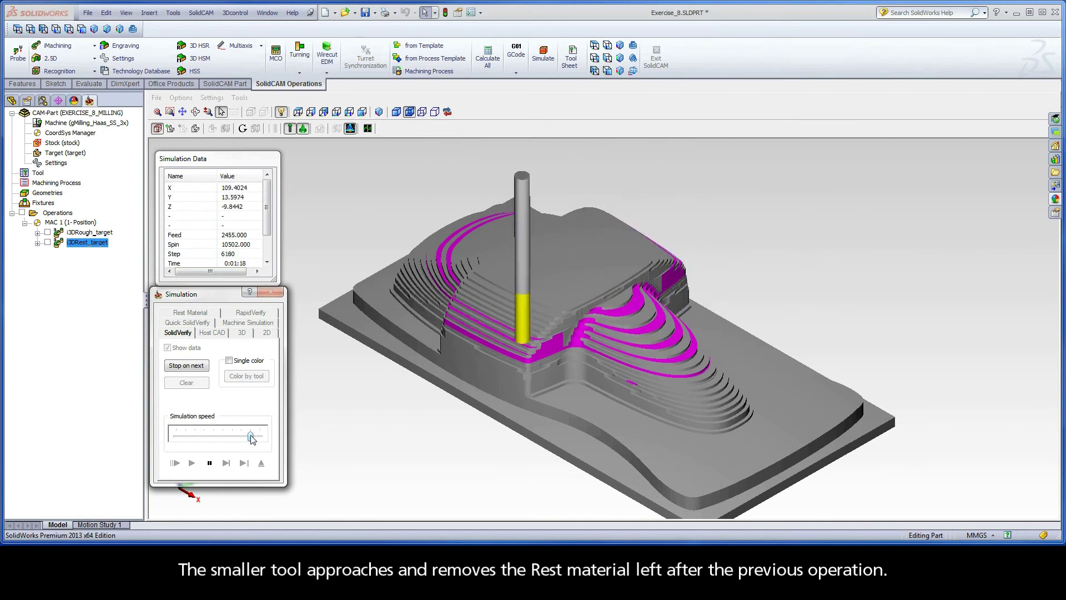
left_click_drag(251, 438, 261, 440)
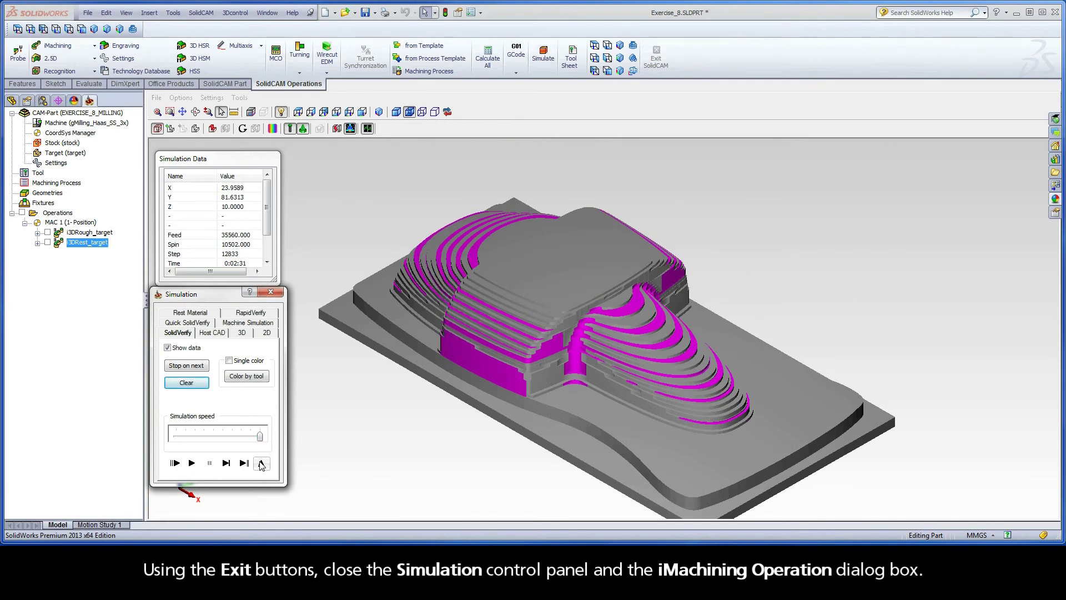
left_click(261, 463)
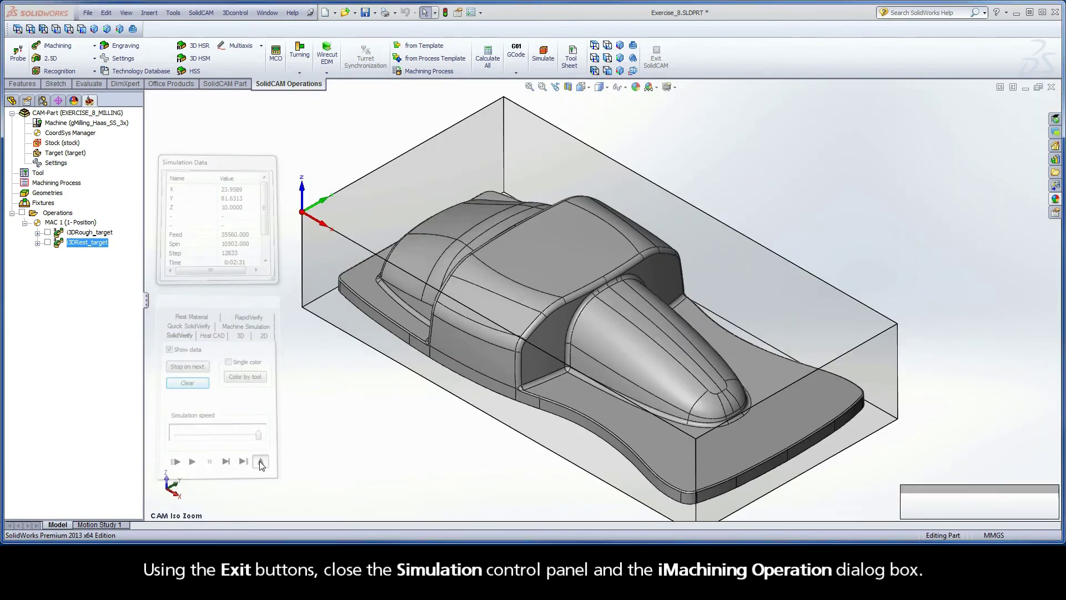
left_click(542, 416)
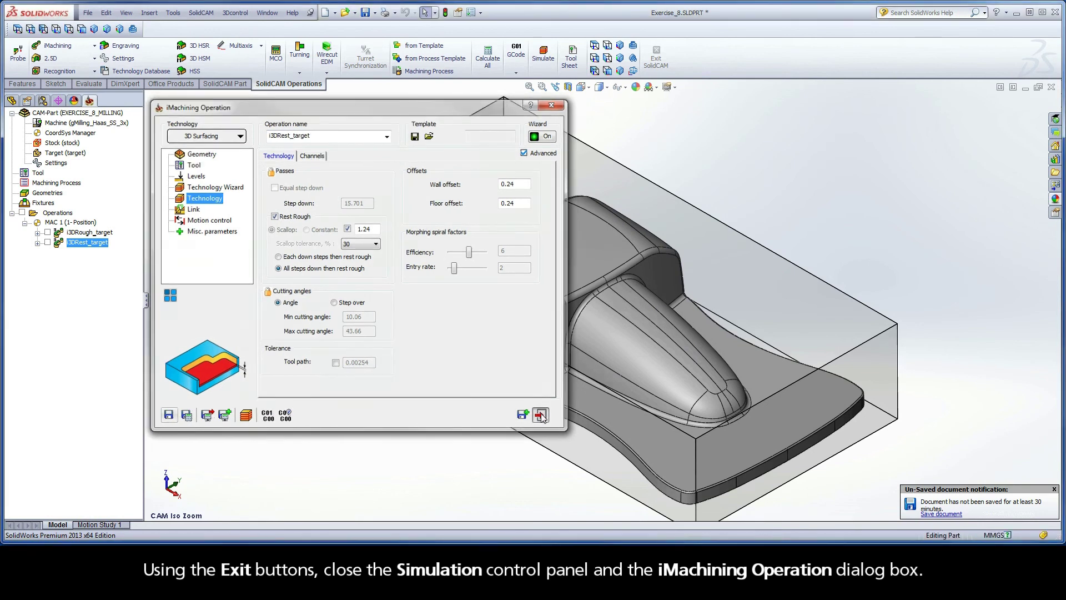